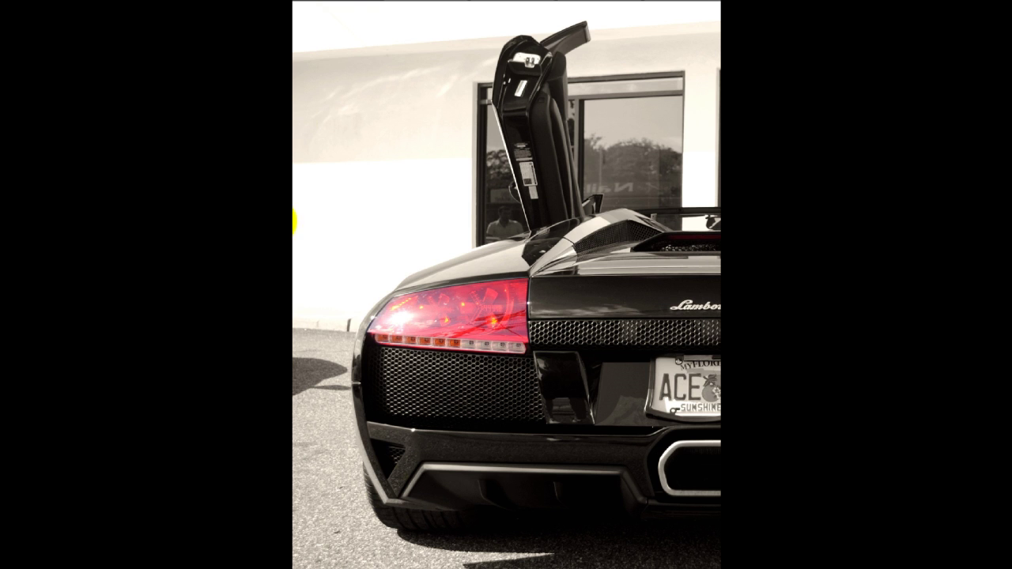
Step: Launch Reason from the dock and scroll the rack down past the 14-channel mixer
mouse_move(532, 551)
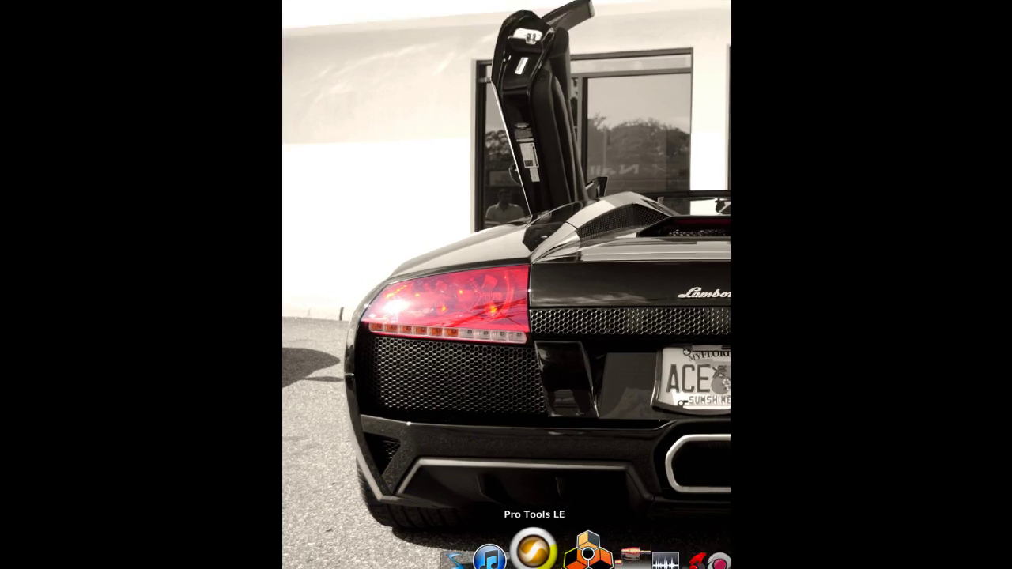
click(570, 540)
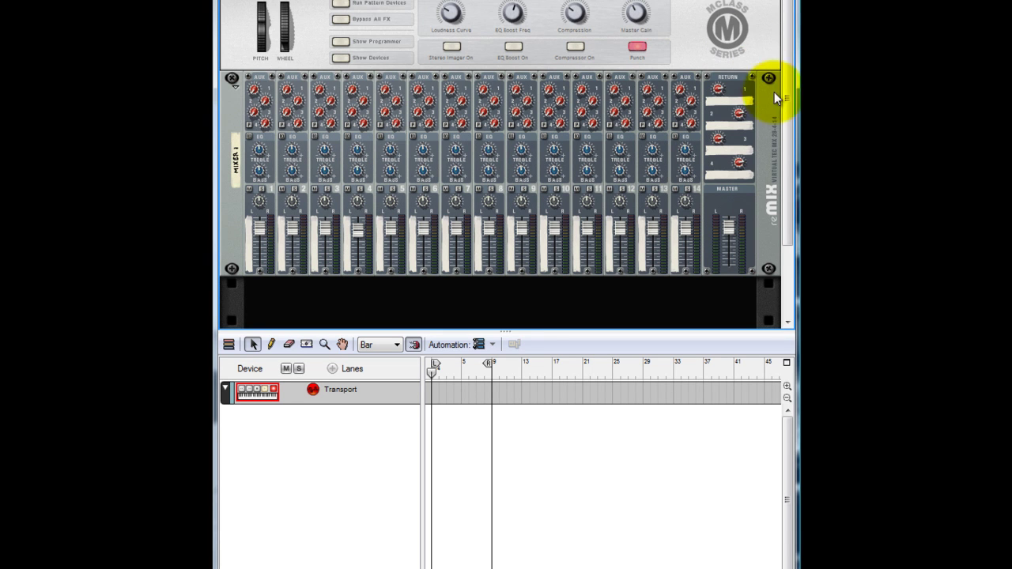
drag(783, 43, 783, 174)
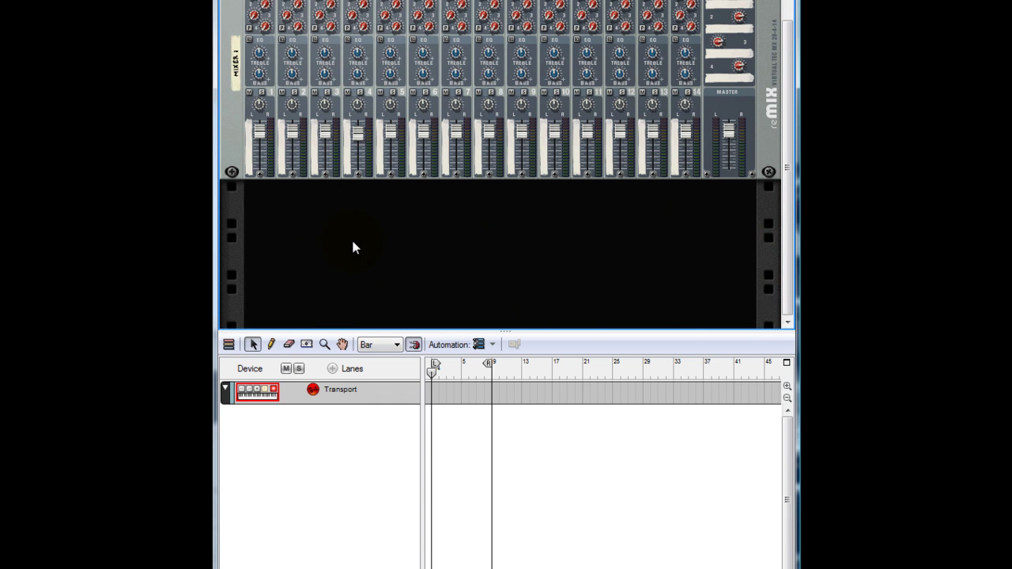
Step: Create a Redrum Drum Computer in the empty rack area below the mixer
right_click(473, 253)
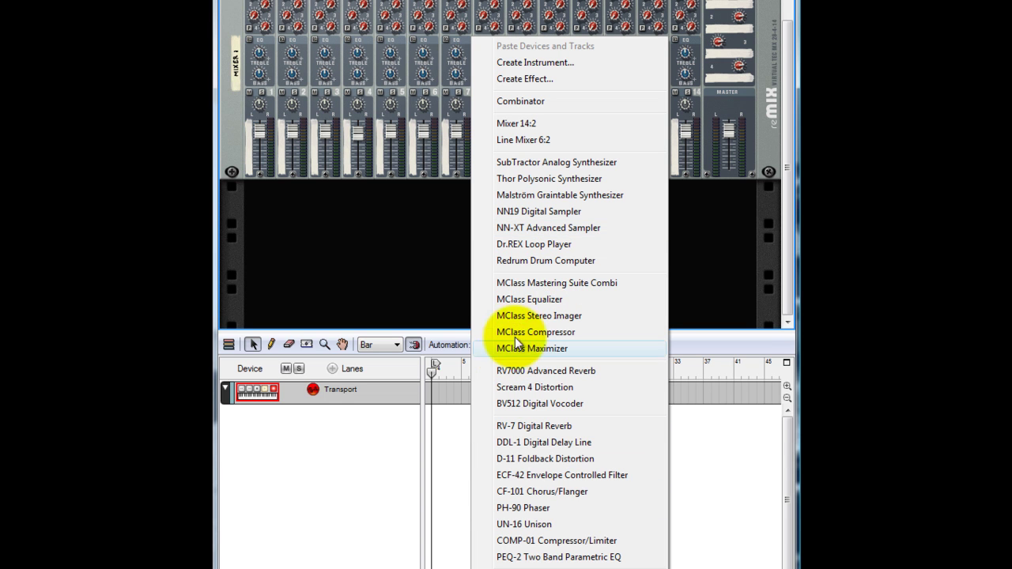
click(508, 262)
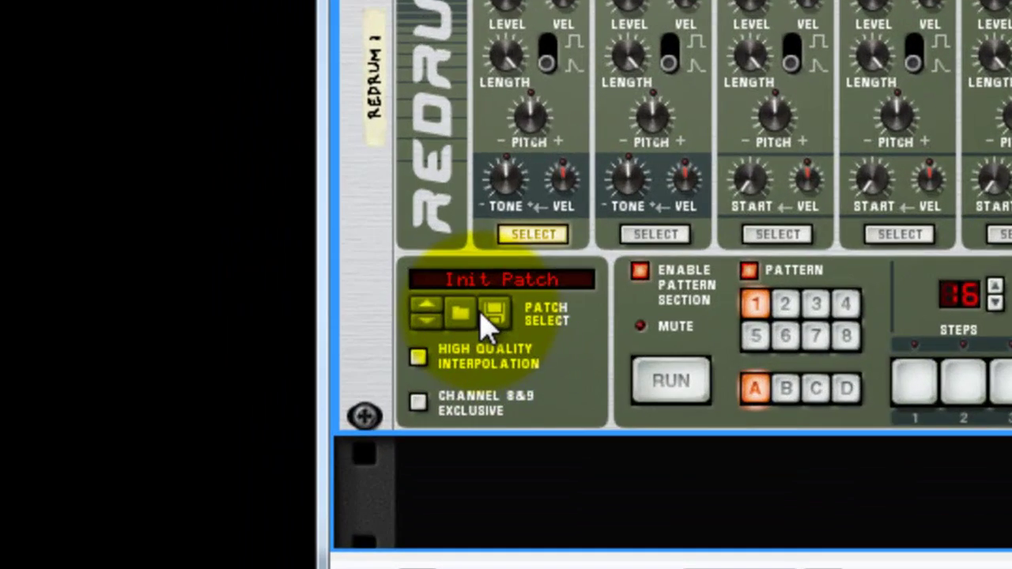
click(462, 312)
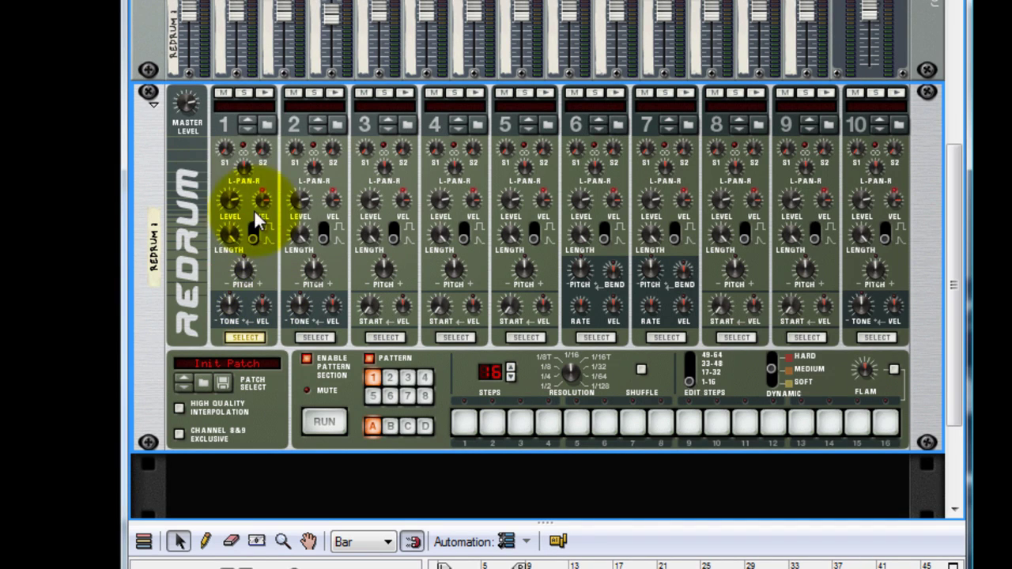
mouse_move(237, 325)
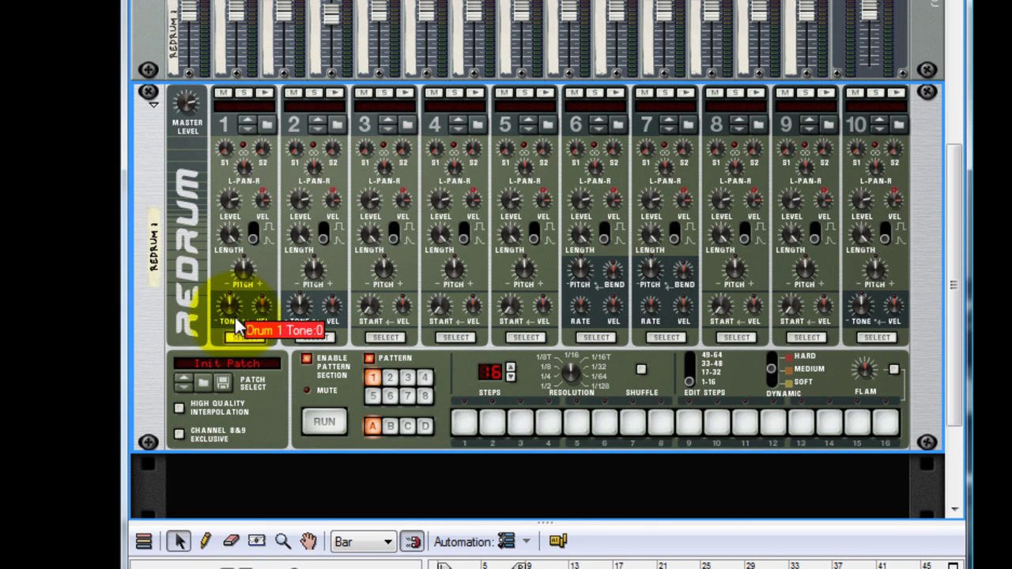
scroll(237, 324, down, 3)
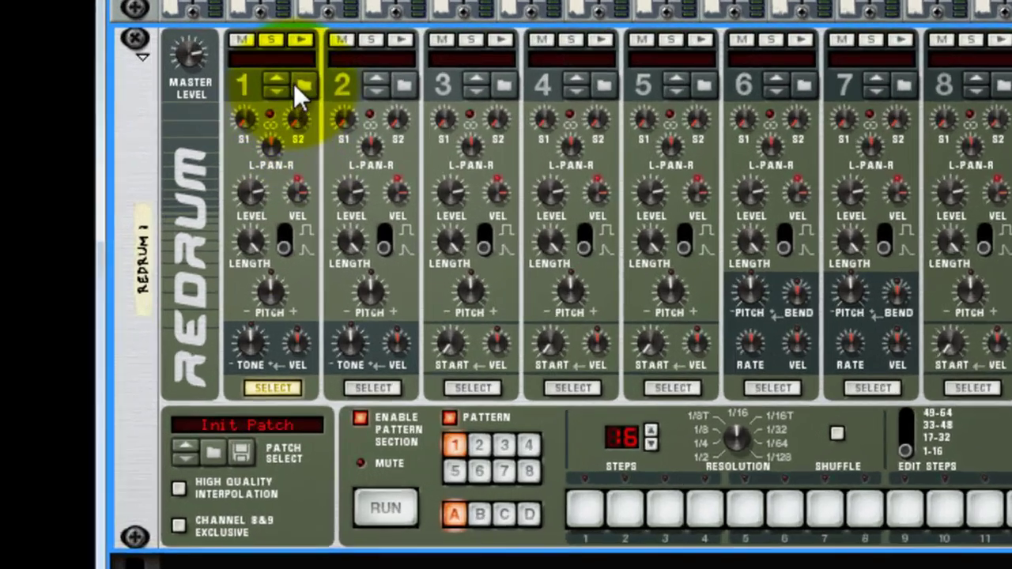
Step: Load the 808CP_Tape clap from Tape808SamplePack > Perc into Redrum drum channel 1
click(304, 85)
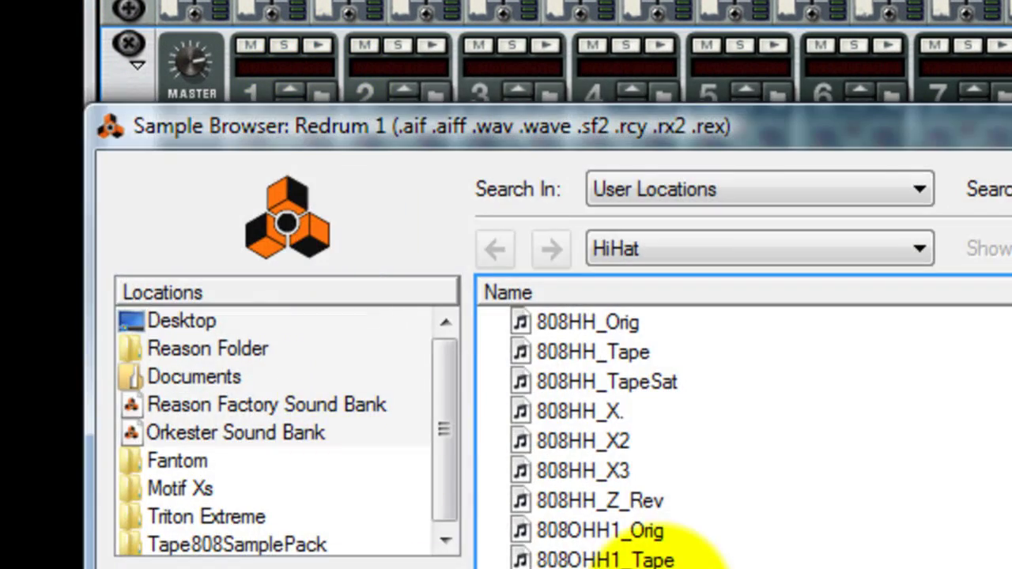
scroll(672, 545, down, 1)
scroll(678, 530, up, 1)
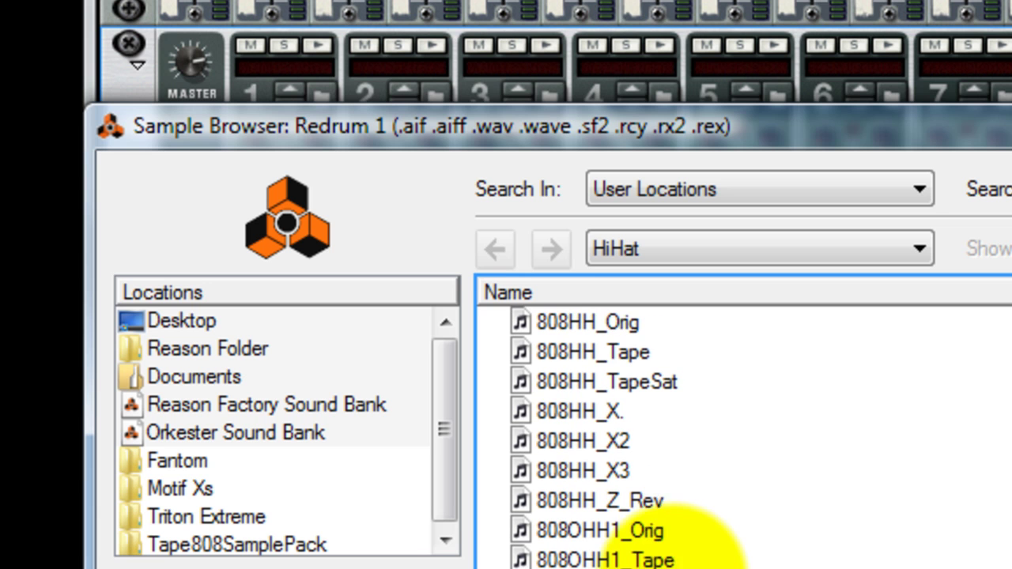
click(237, 545)
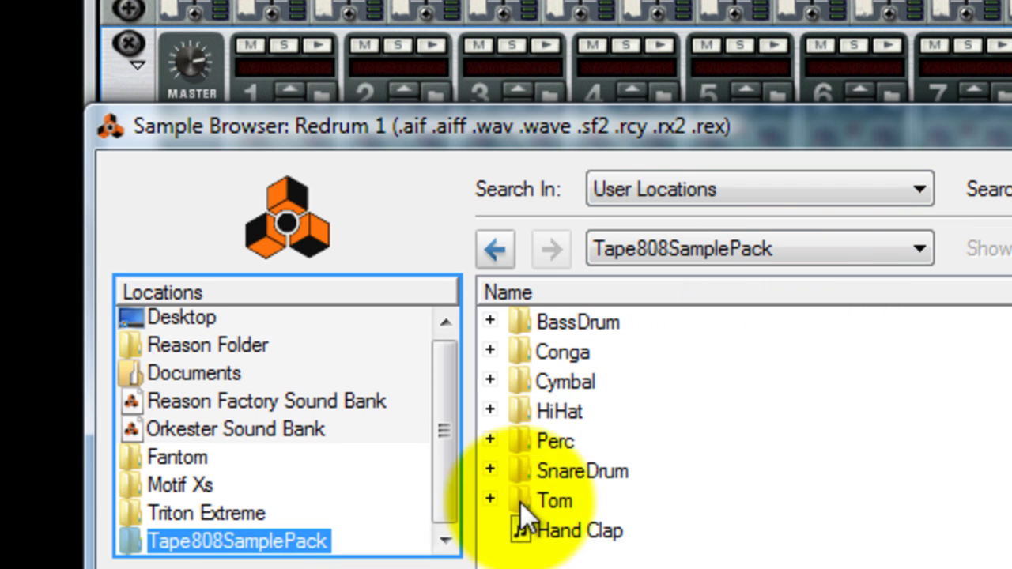
click(526, 407)
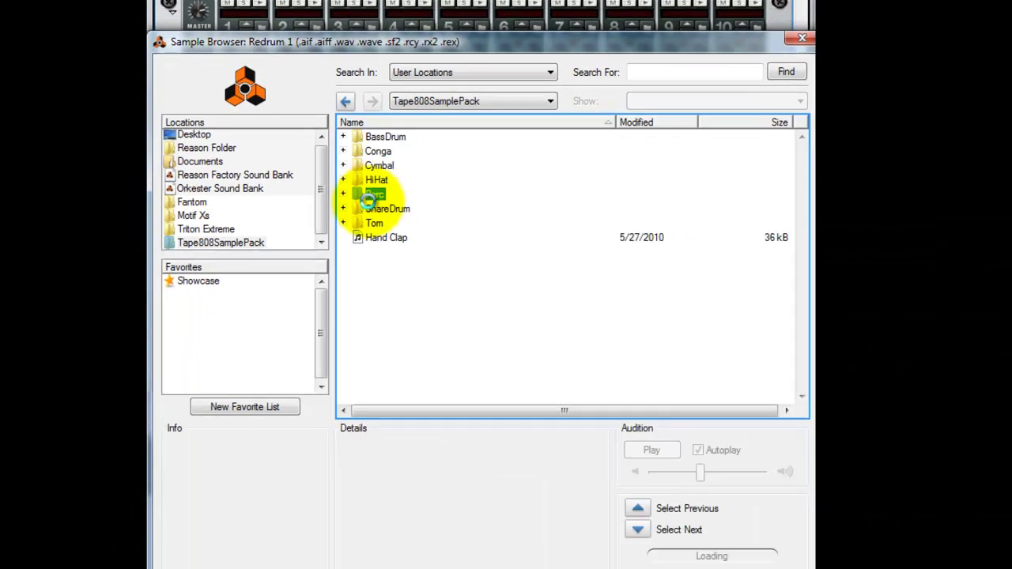
double_click(368, 197)
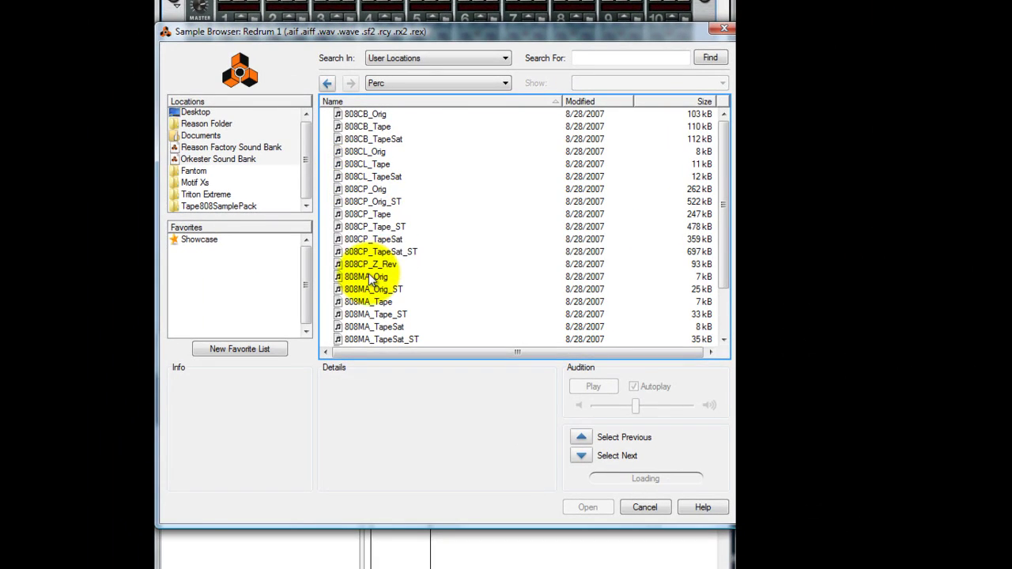
click(357, 215)
click(362, 203)
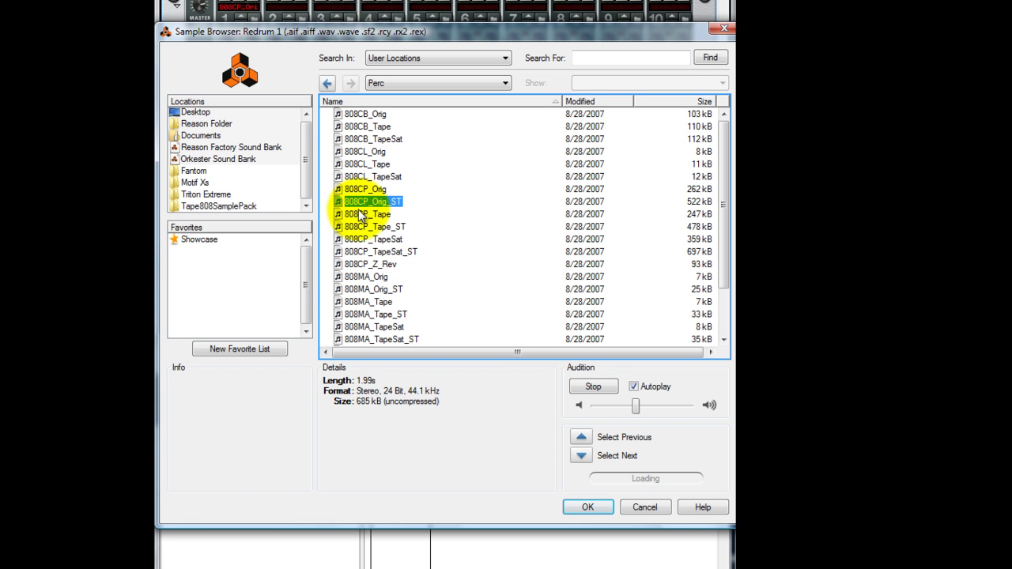
click(361, 215)
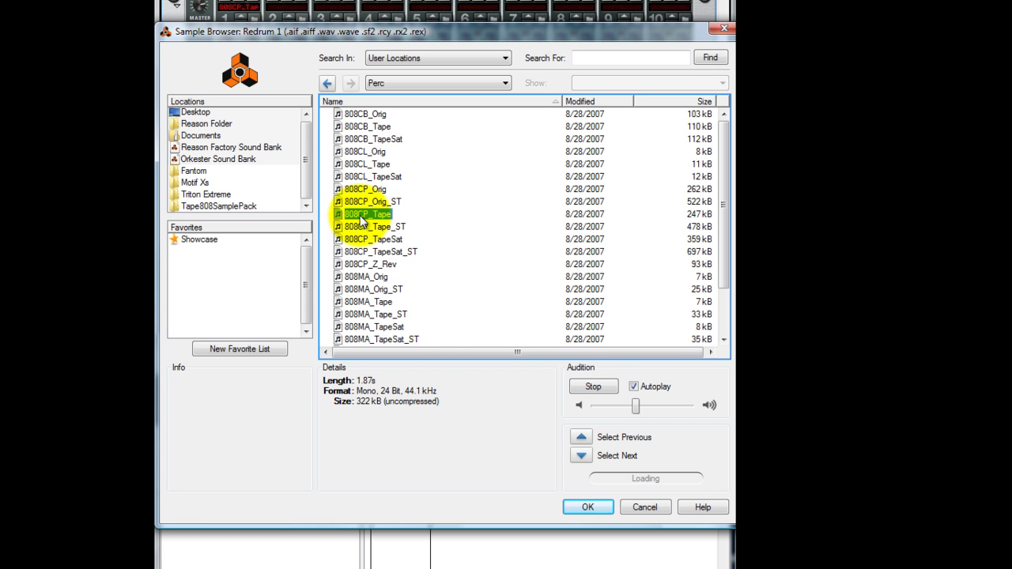
click(588, 507)
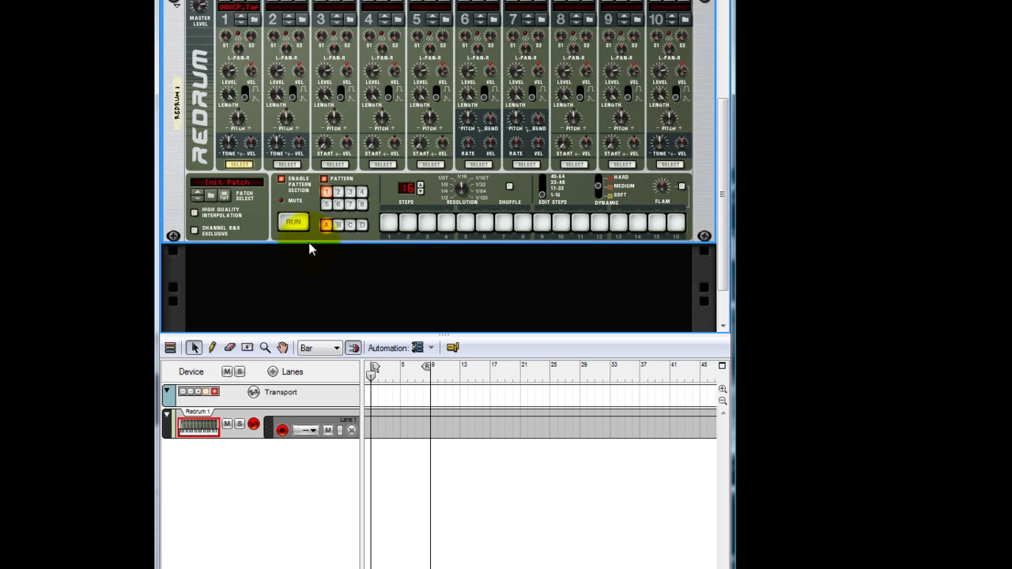
Step: Start the Redrum pattern running and program clap hits on steps 5 and 13
click(293, 223)
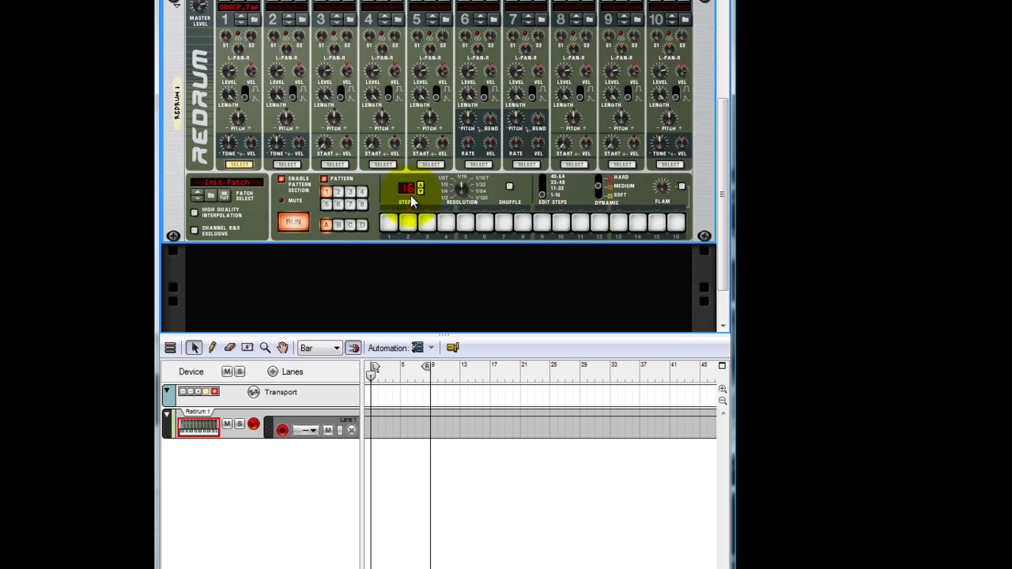
click(427, 223)
click(445, 223)
click(465, 223)
click(484, 223)
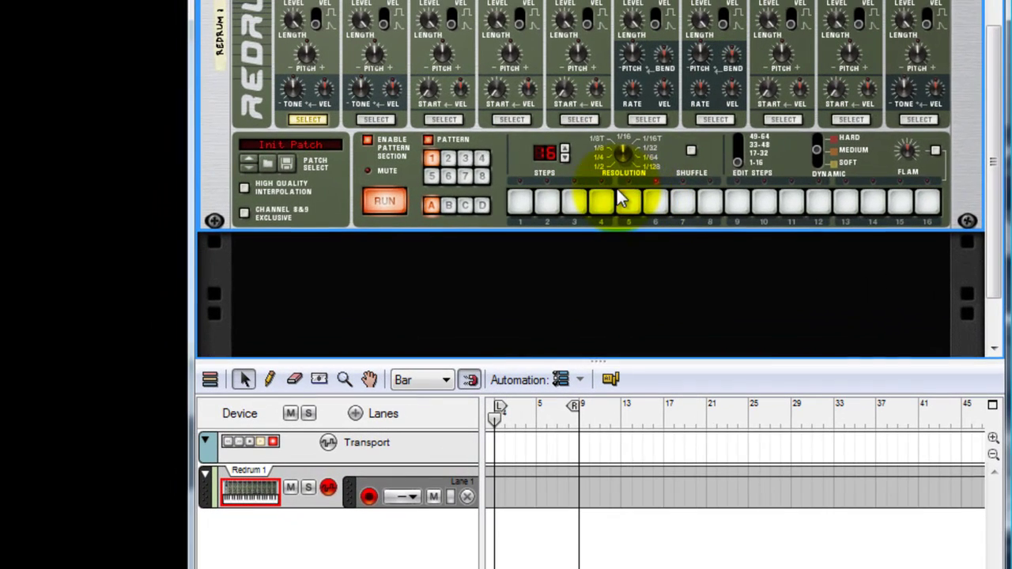
click(623, 200)
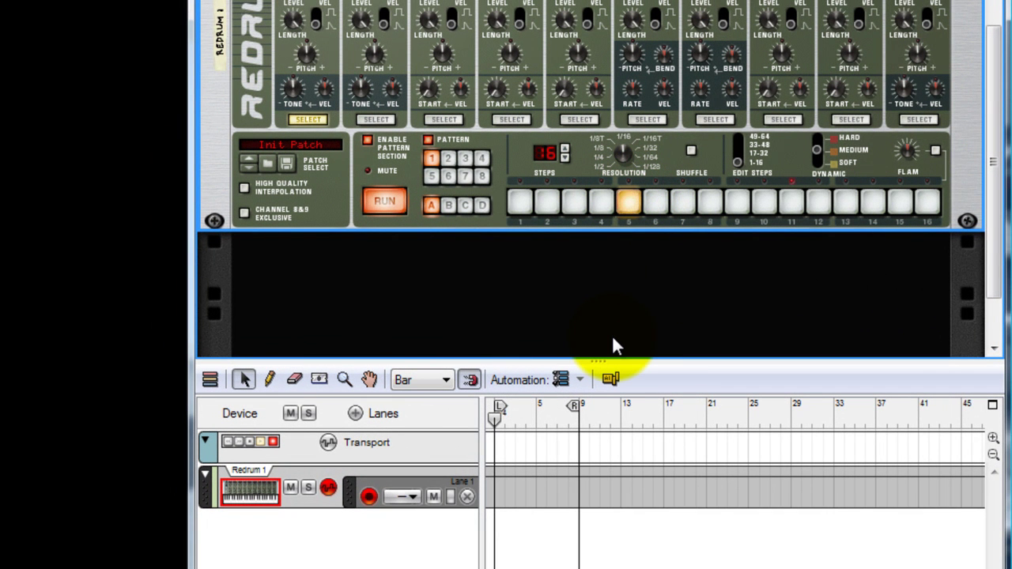
click(845, 200)
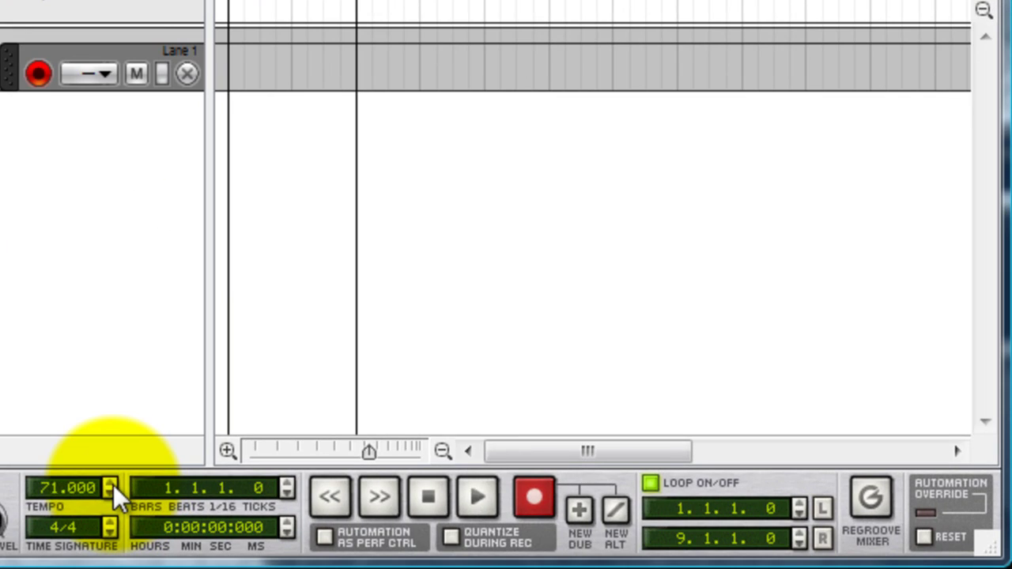
Step: Set the song tempo to 76 BPM
click(113, 485)
click(113, 485)
click(113, 484)
click(113, 485)
click(113, 485)
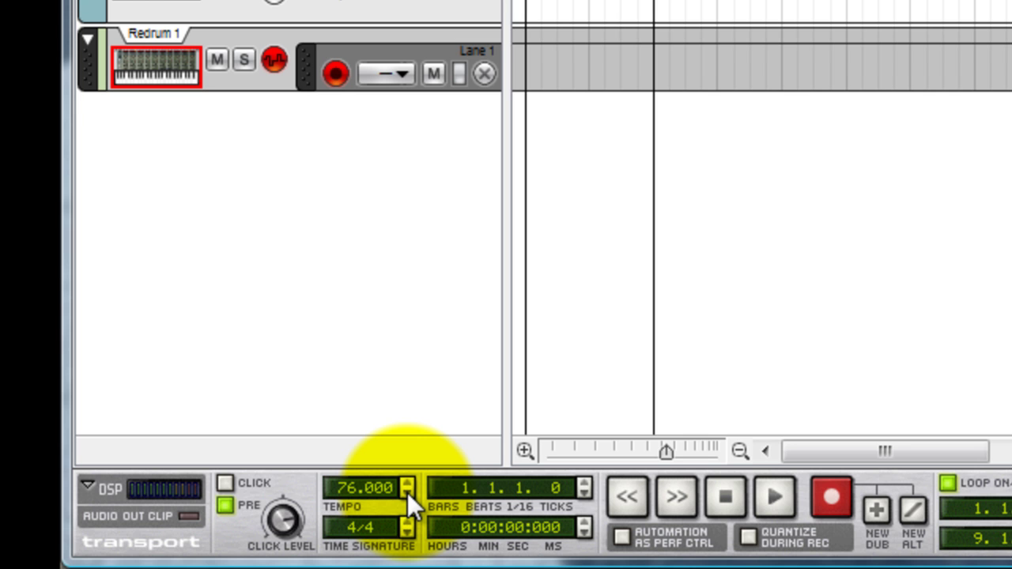
click(405, 497)
click(408, 482)
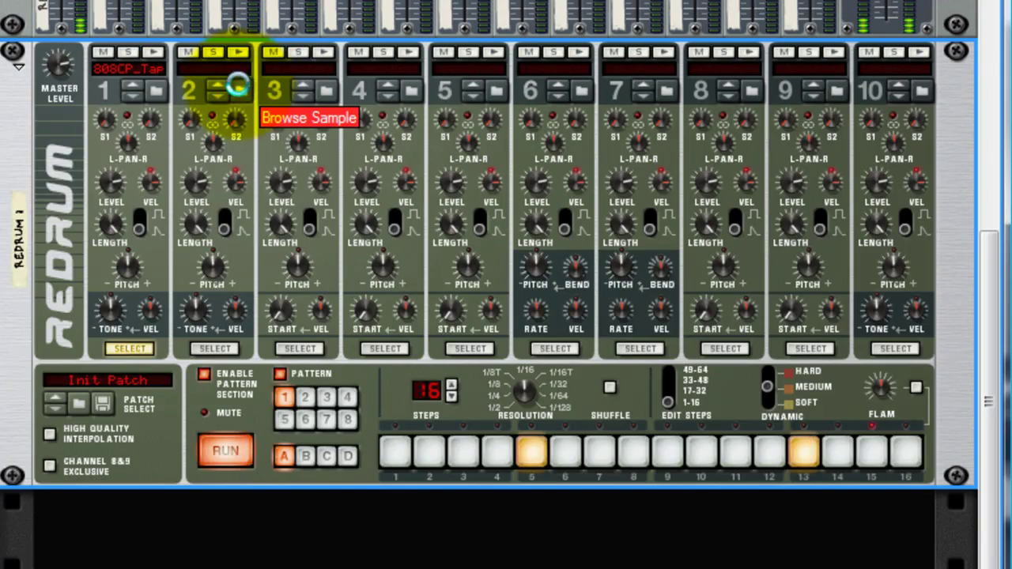
Step: Audition the Tape808SamplePack BassDrum kicks and load 808BD_T1D7_Orig onto drum channel 2
click(238, 87)
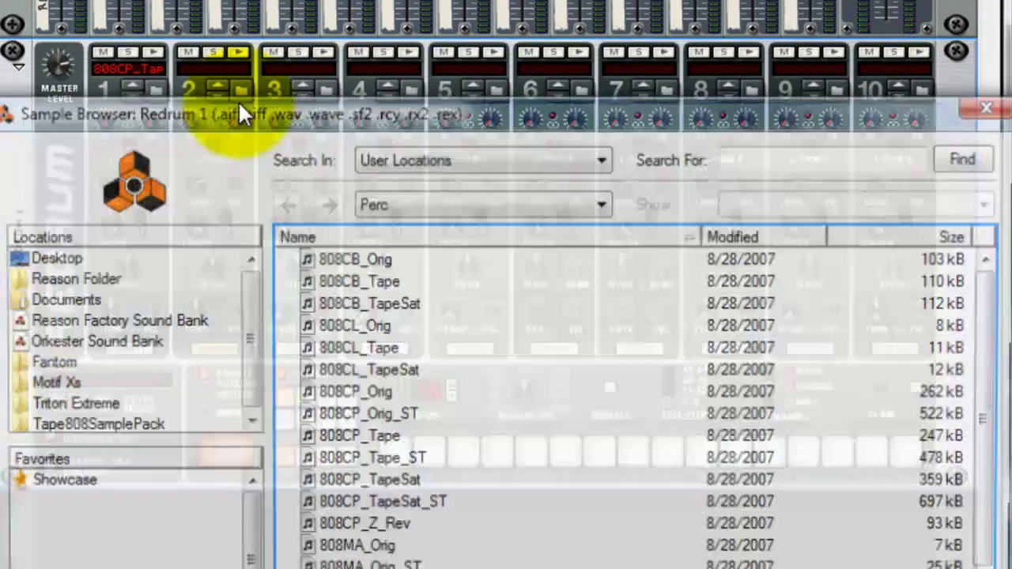
click(589, 207)
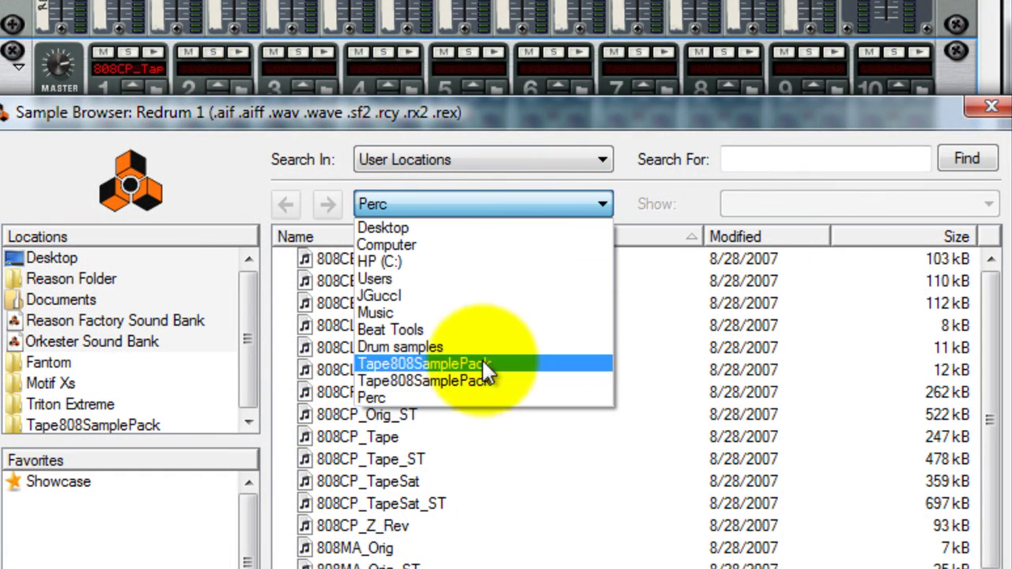
click(479, 378)
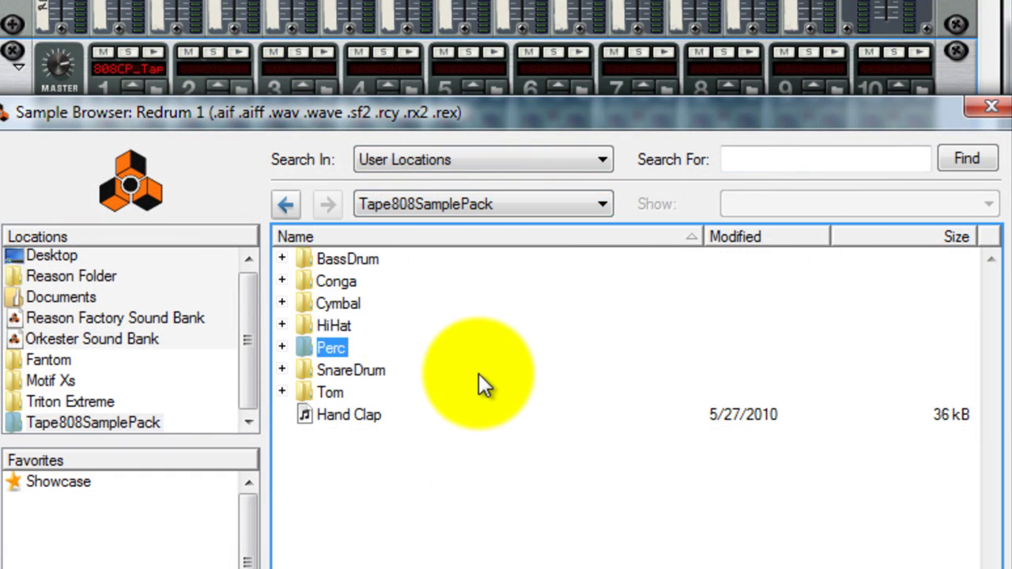
click(340, 258)
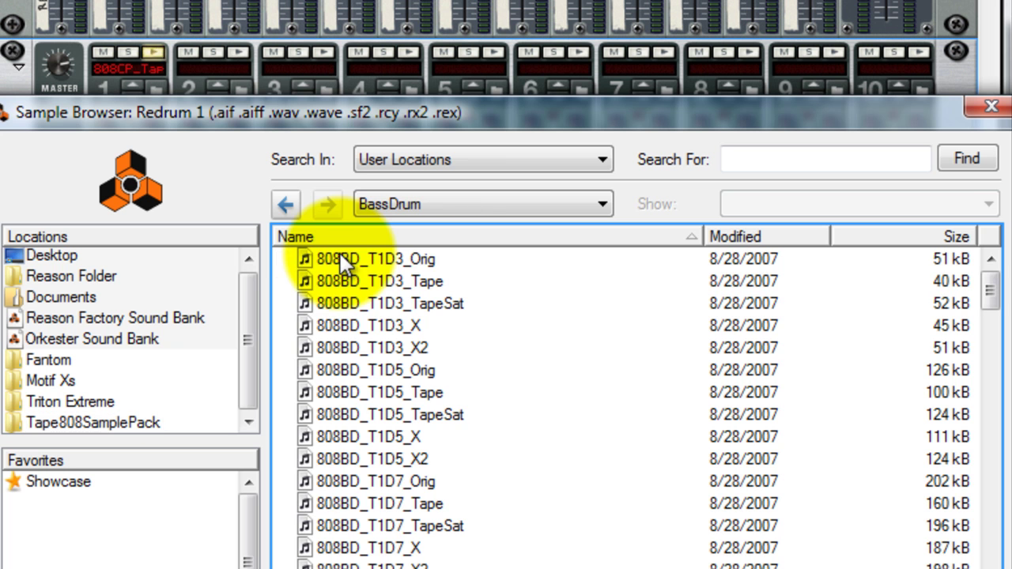
click(340, 257)
click(336, 285)
click(358, 459)
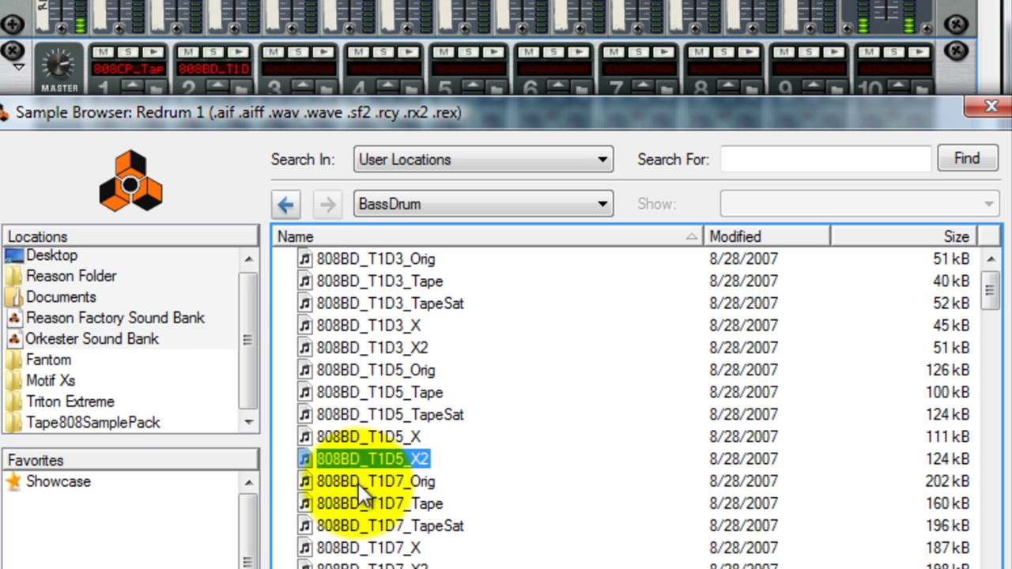
click(358, 482)
click(362, 507)
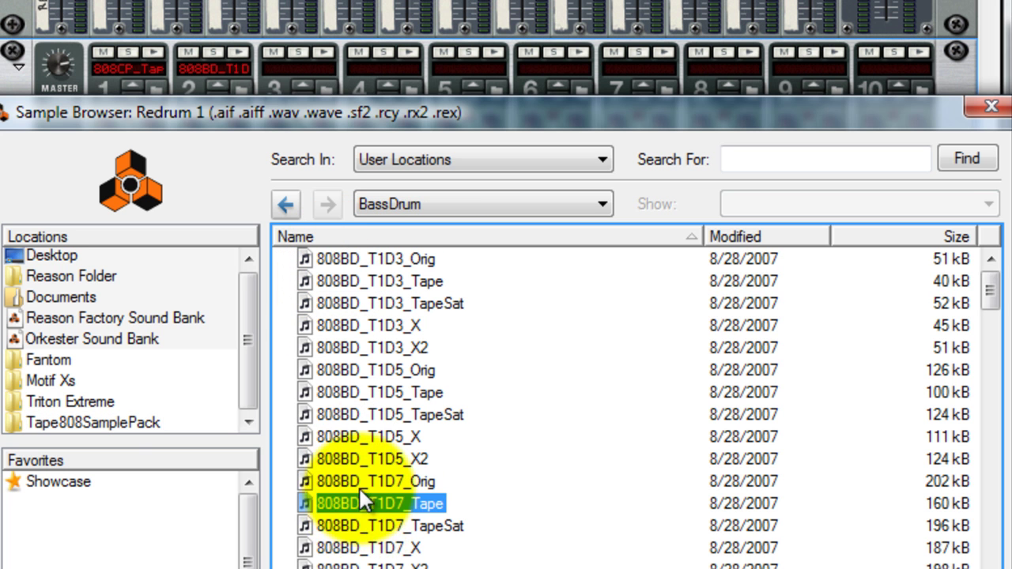
click(360, 489)
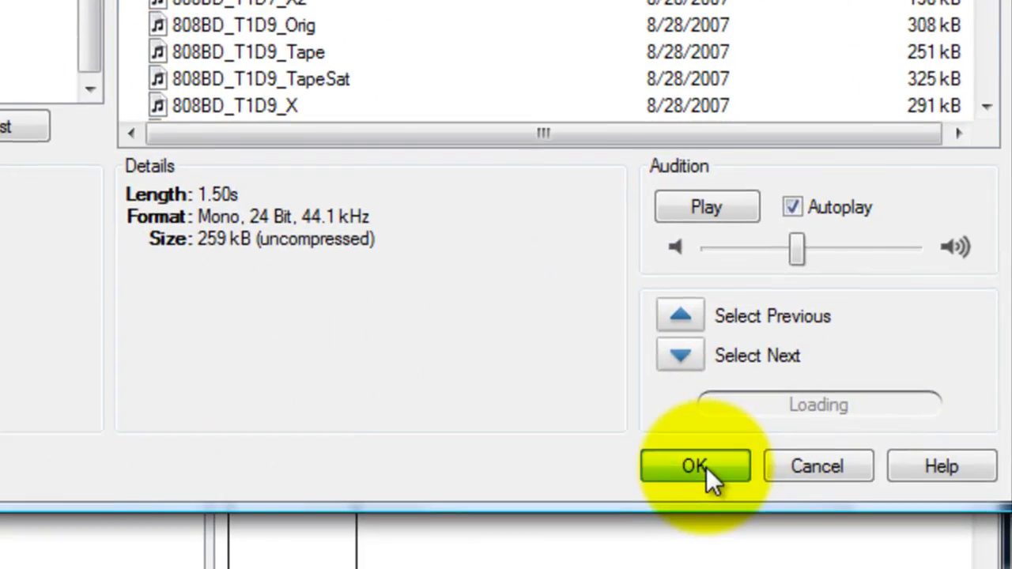
click(696, 470)
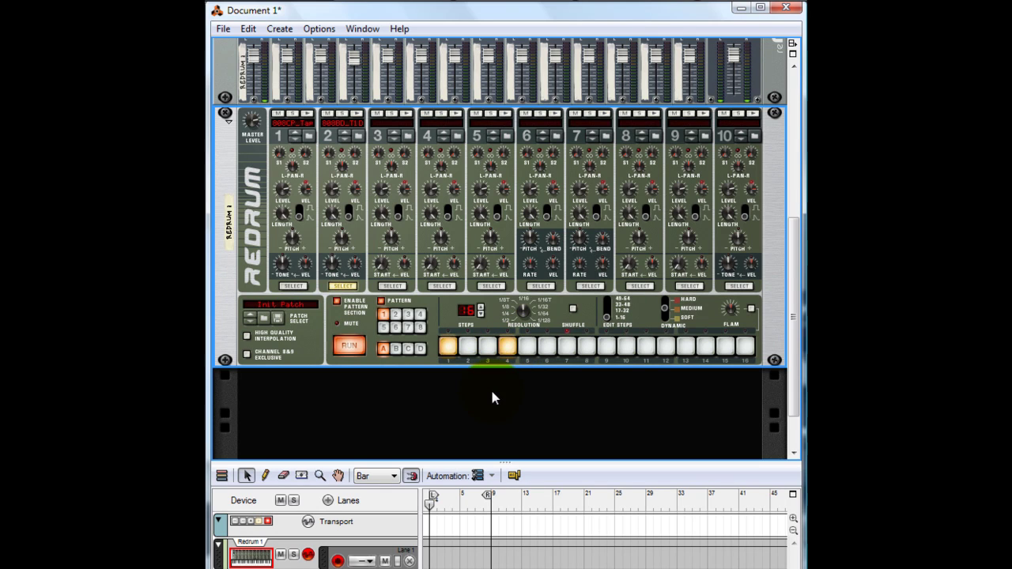
Step: Add kick hits on steps 10, 12 and 16 of drum channel 2
click(626, 345)
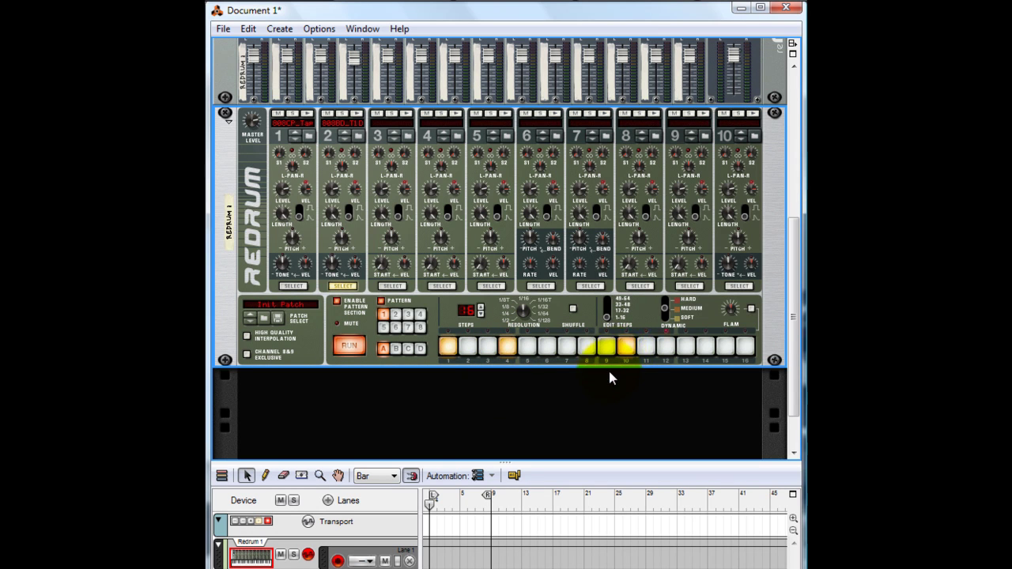
click(646, 346)
click(666, 345)
click(685, 346)
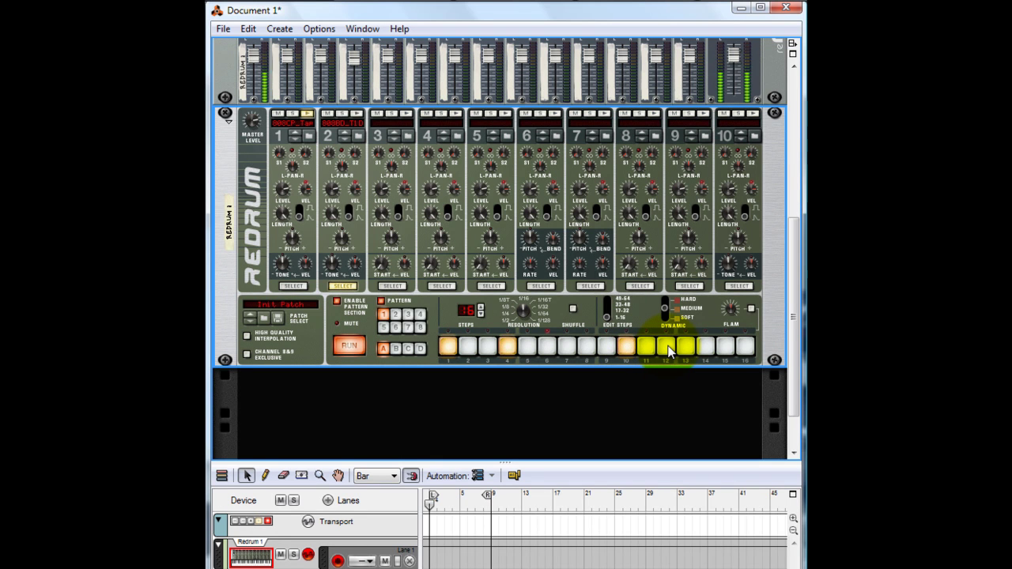
click(666, 347)
click(745, 345)
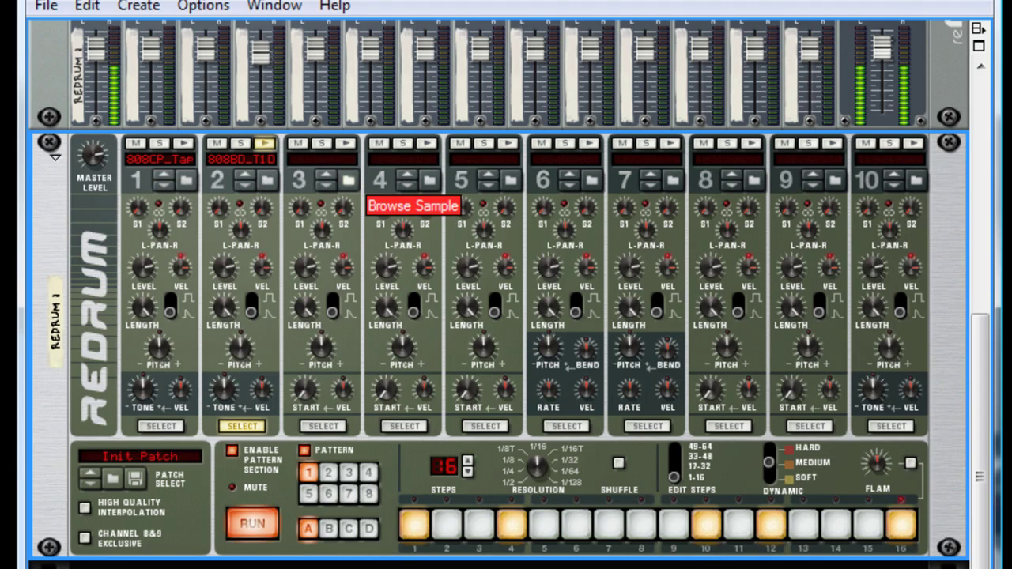
Step: Load 808HH_Orig from Tape808SamplePack > HiHat onto drum channel 3, with hits on steps 1 and 3
click(348, 181)
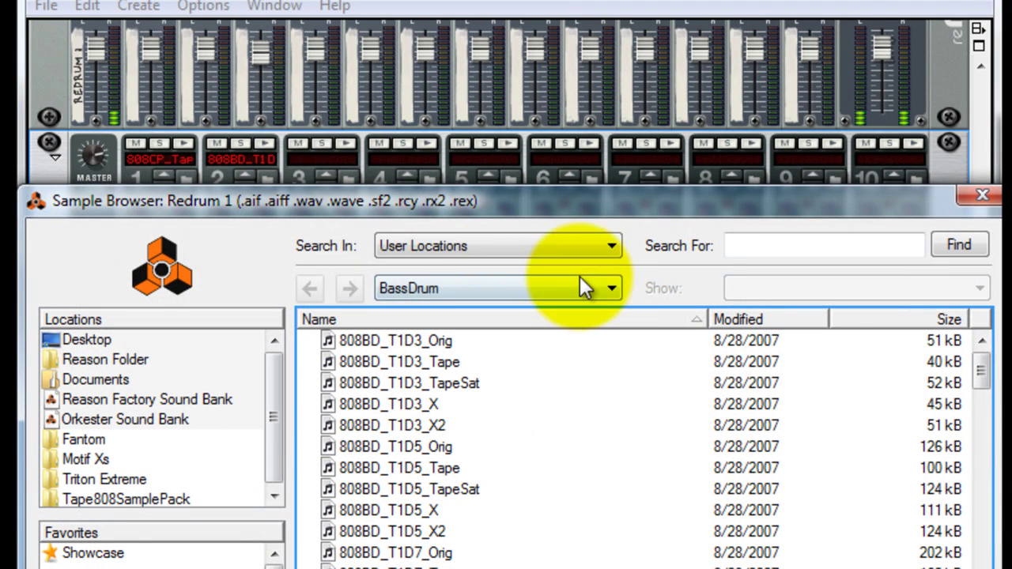
click(612, 289)
click(436, 459)
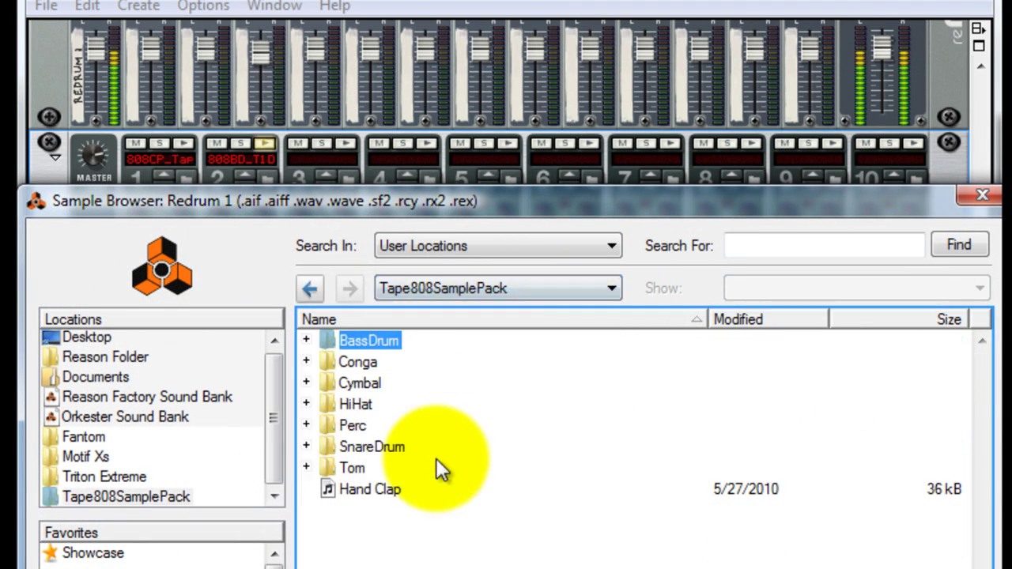
double_click(355, 404)
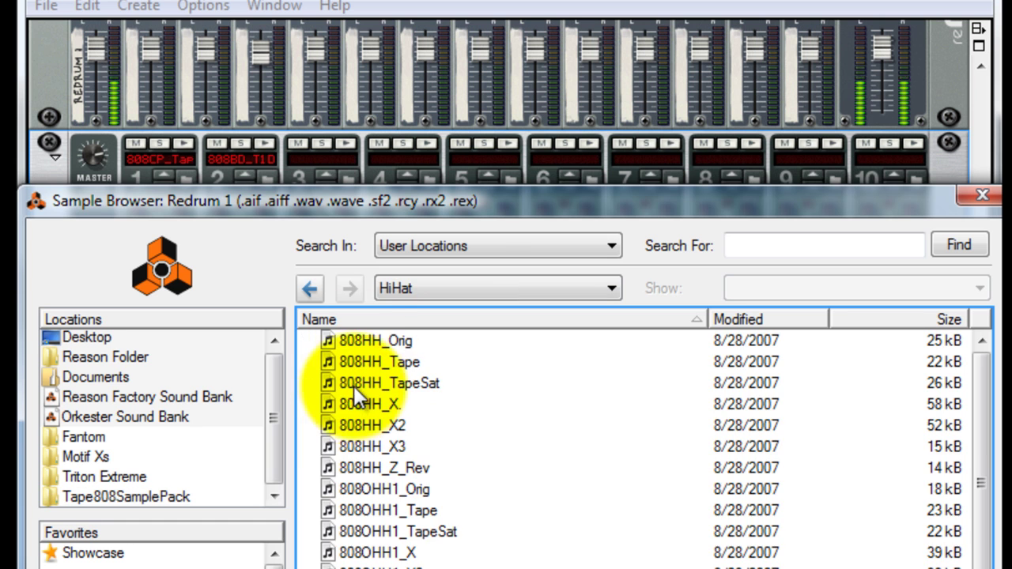
click(372, 341)
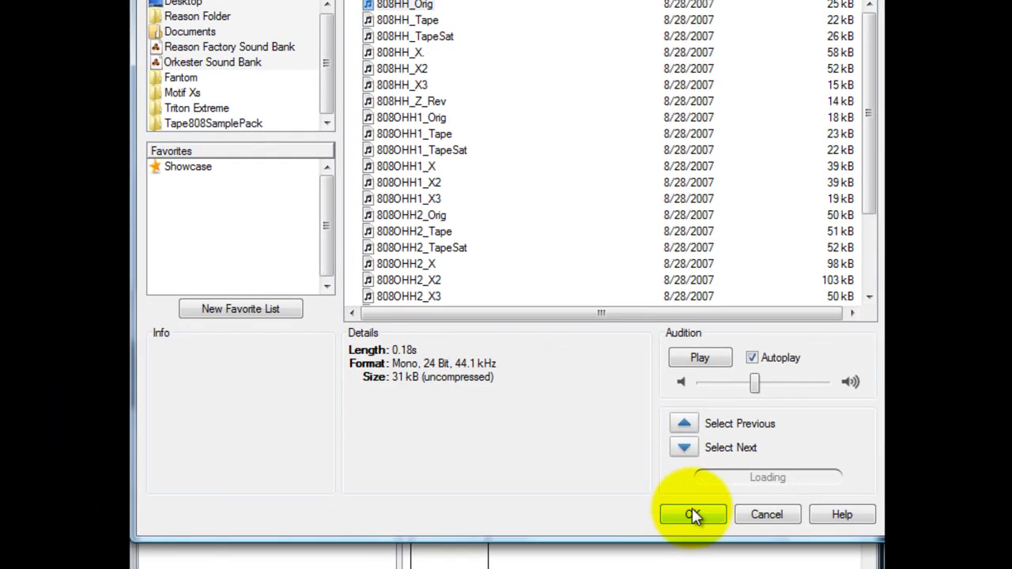
click(693, 513)
click(435, 146)
click(479, 146)
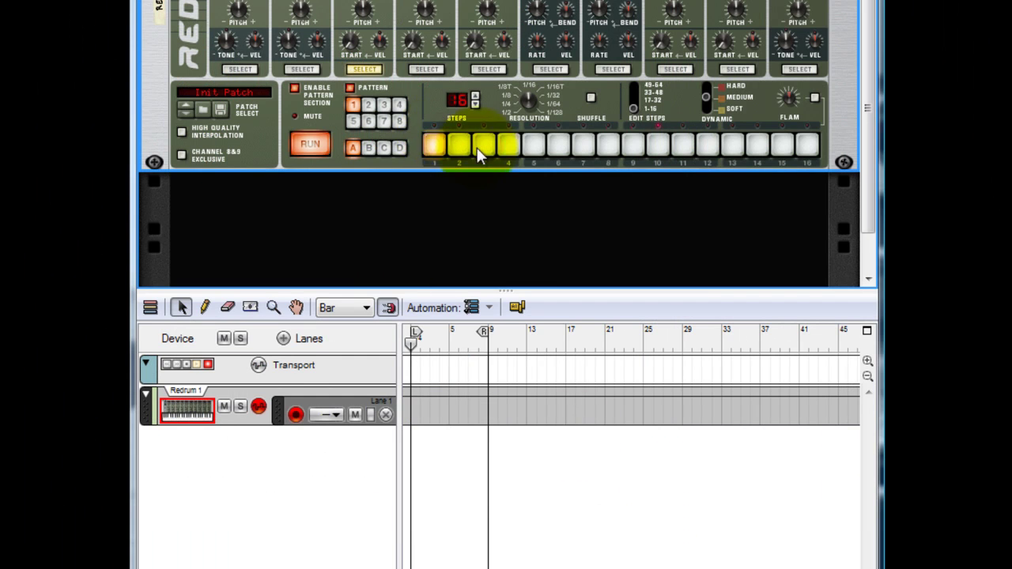
Step: Add hi-hat hits on steps 5, 7, 9, 11, 13 and 15
click(530, 145)
click(583, 145)
click(633, 145)
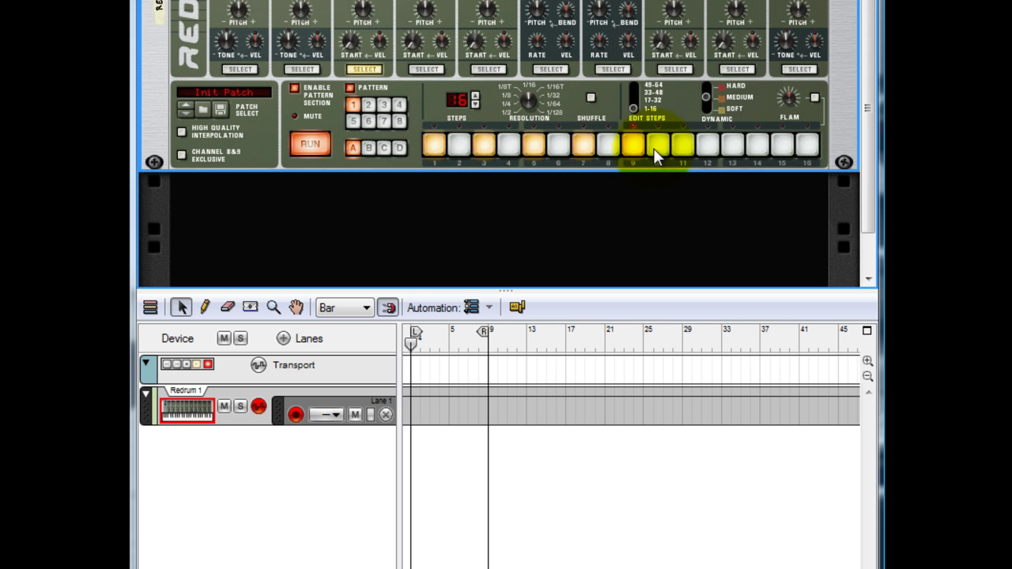
click(682, 146)
click(733, 147)
click(781, 150)
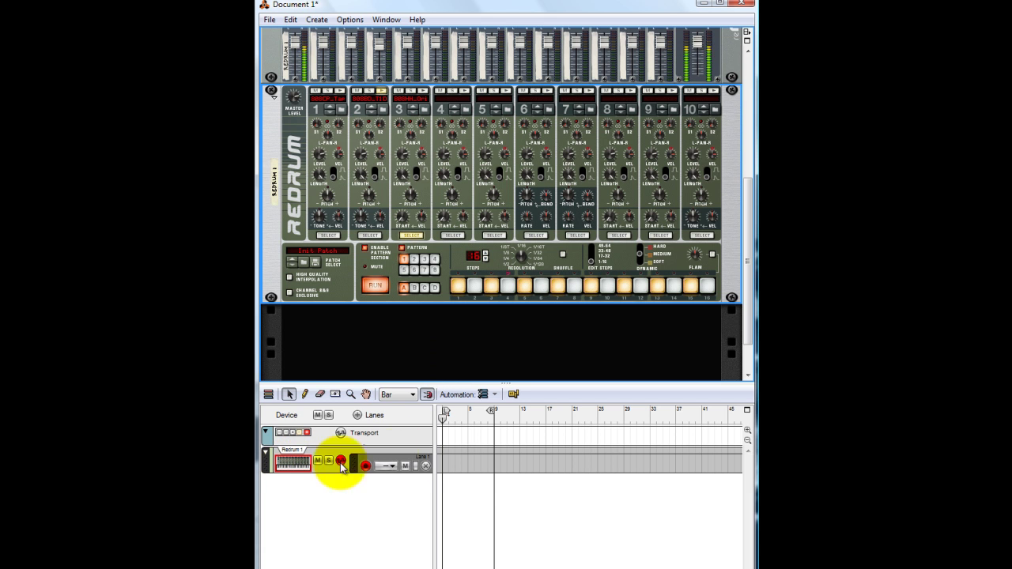
Step: Copy the Redrum pattern to the Redrum 1 sequencer track as an 8-bar clip
right_click(449, 258)
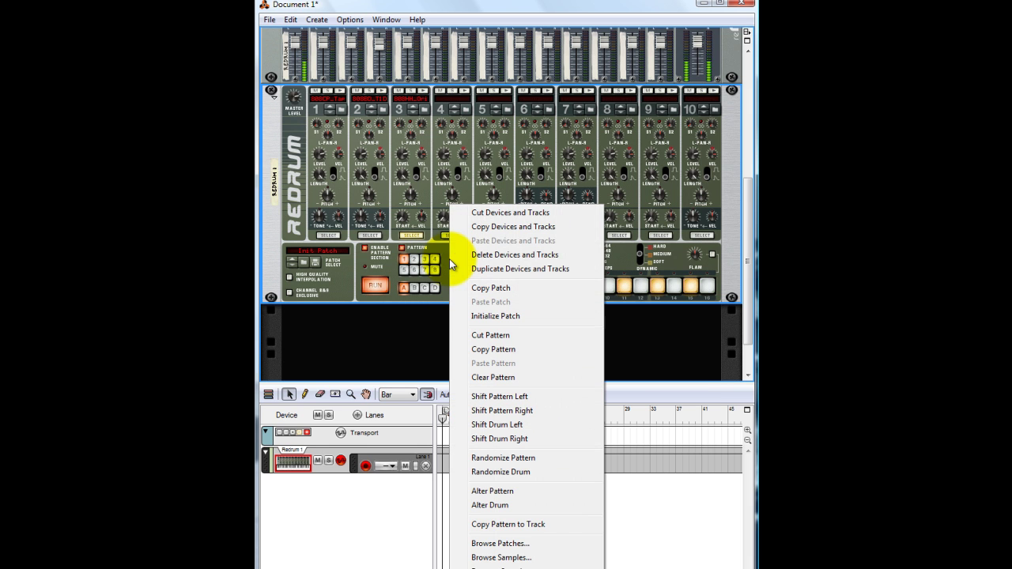
click(656, 275)
right_click(670, 260)
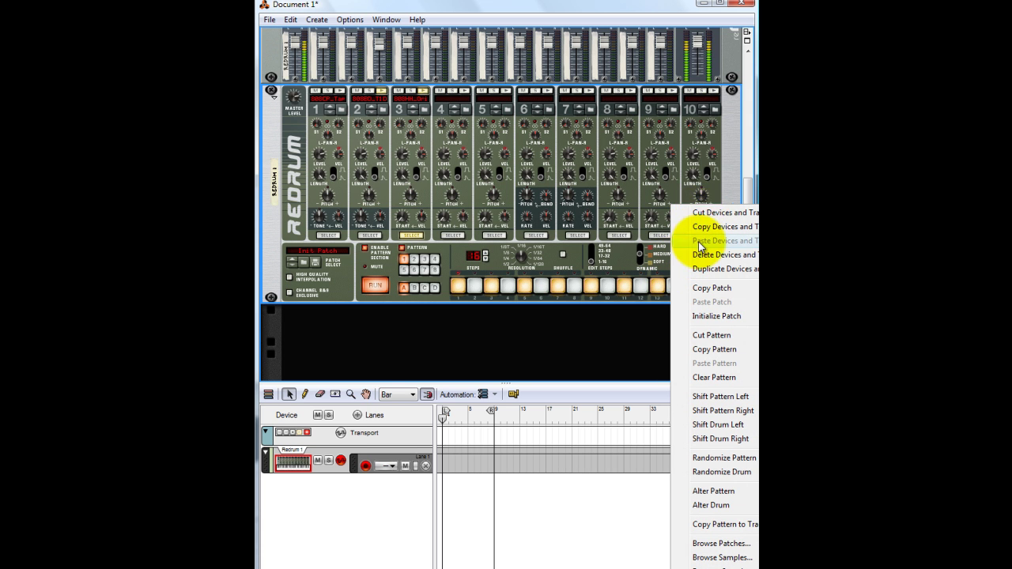
right_click(464, 261)
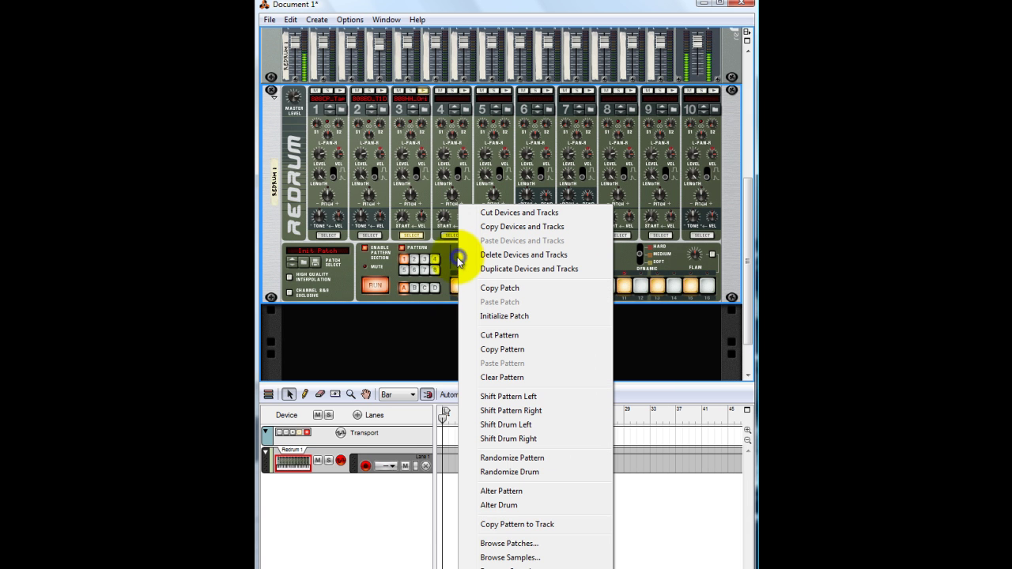
click(506, 525)
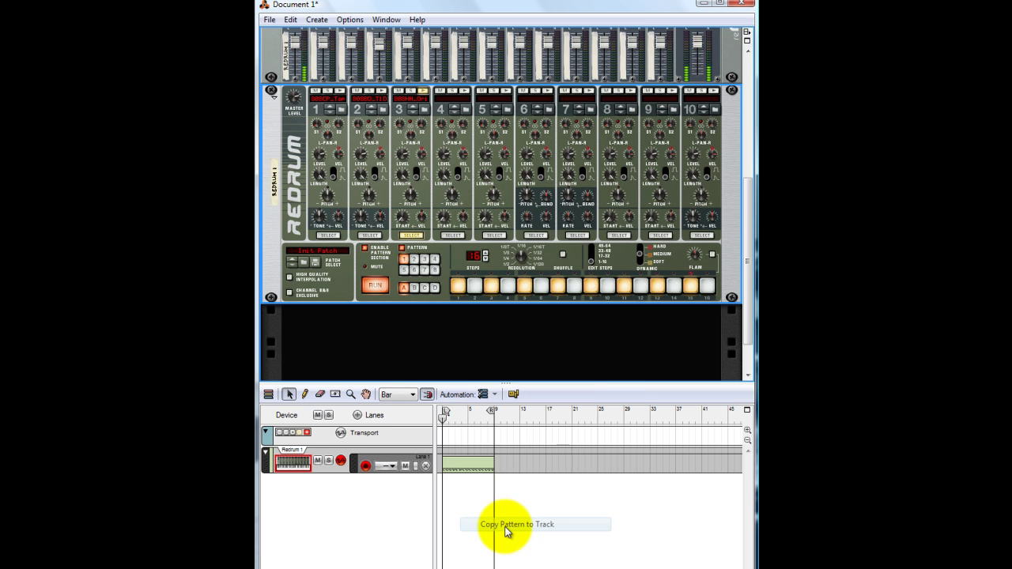
click(463, 470)
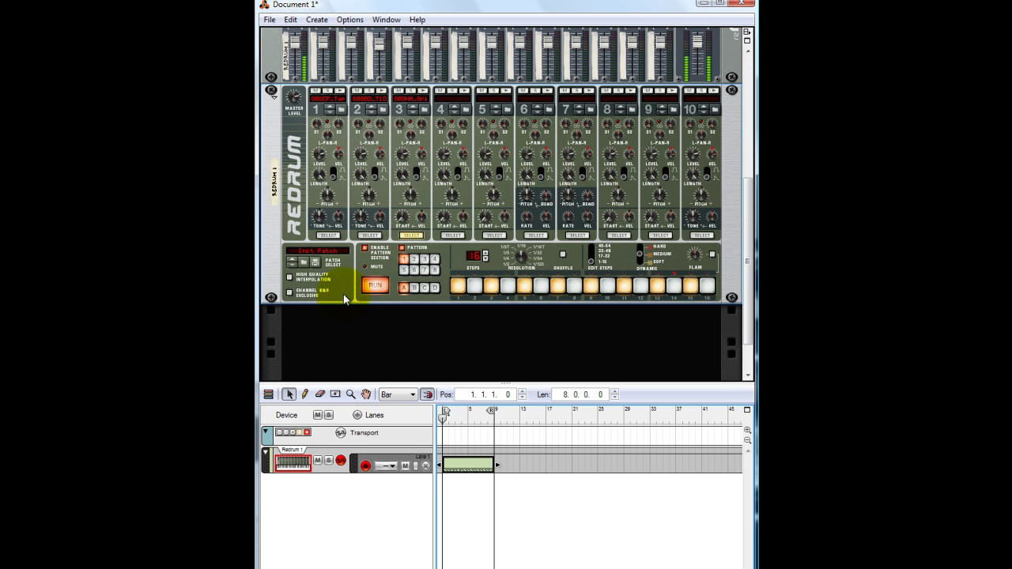
Step: Turn off Redrum's Enable Pattern Section and select the new clip on the track
click(364, 248)
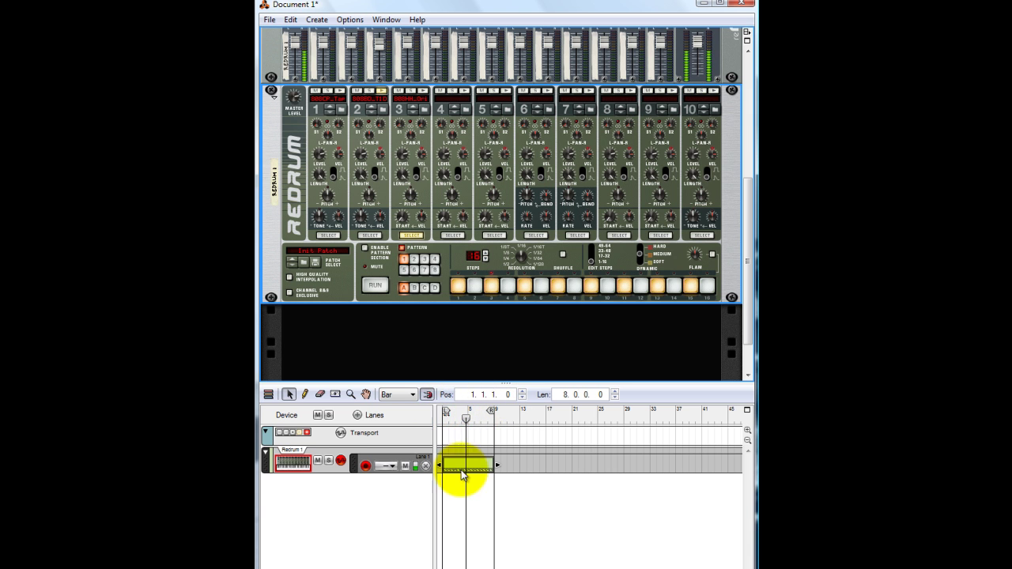
click(468, 445)
drag(494, 410, 495, 453)
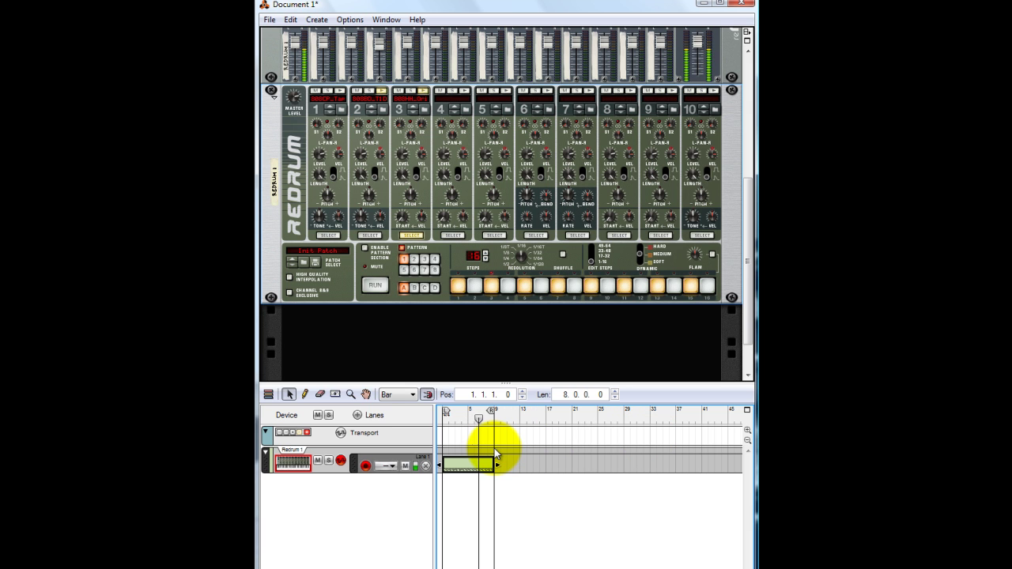